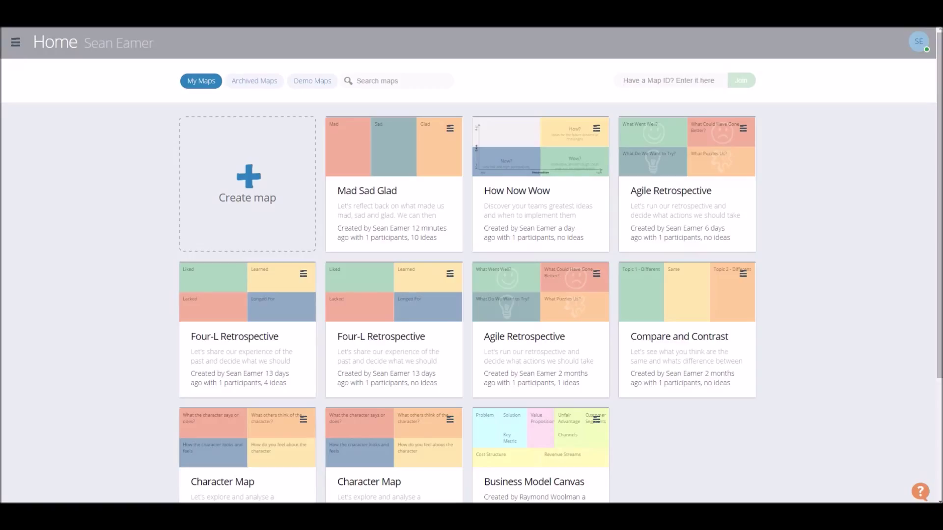
- Start a new map from the Mad Sad Glad template found by searching 'mad'
{"action": "left_click", "coordinate": [248, 180]}
{"action": "left_click", "coordinate": [239, 138]}
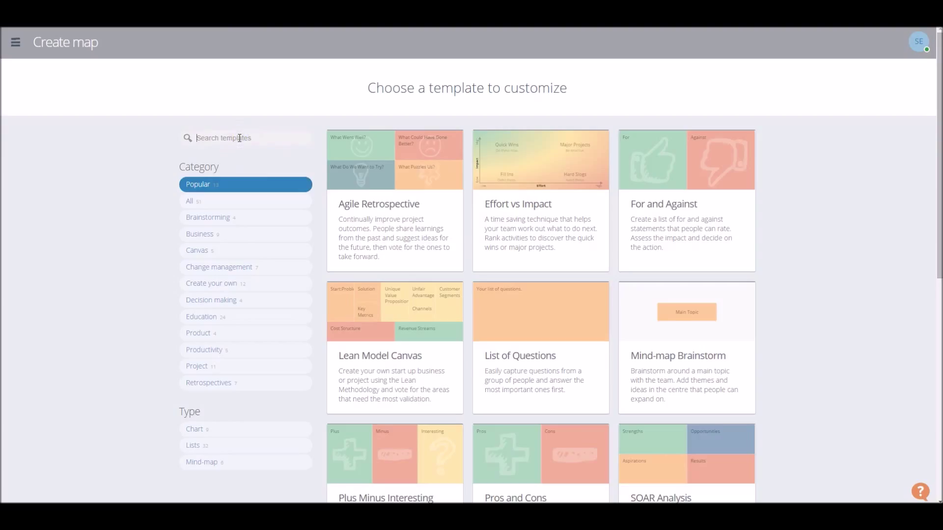
{"action": "type", "text": "mad"}
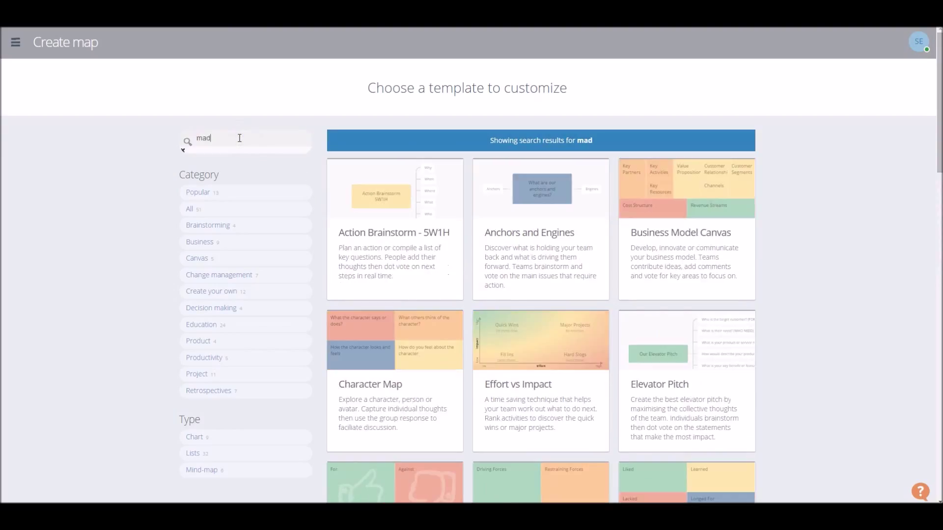
{"action": "left_click", "coordinate": [379, 239]}
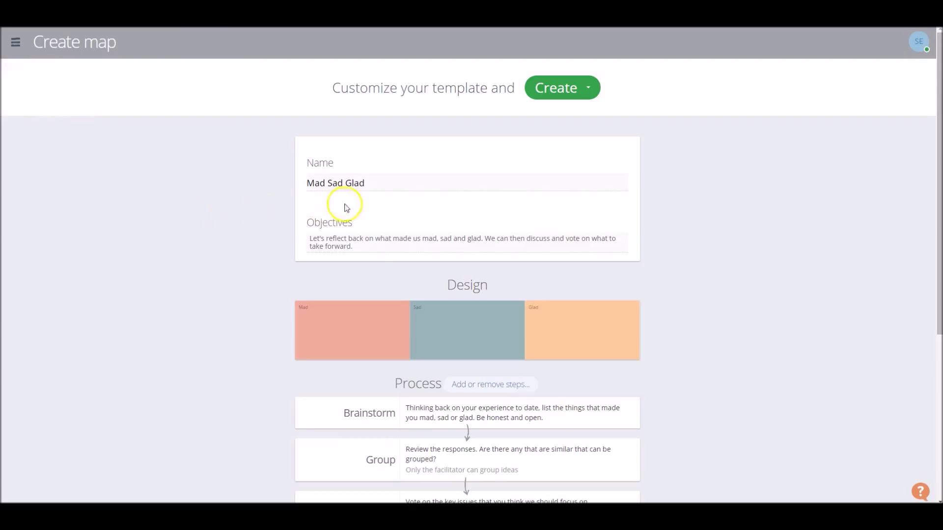
- Scroll to Process and Options and open the Brainstorm step settings
{"action": "scroll", "coordinate": [378, 261], "scroll_direction": "down", "scroll_amount": 1}
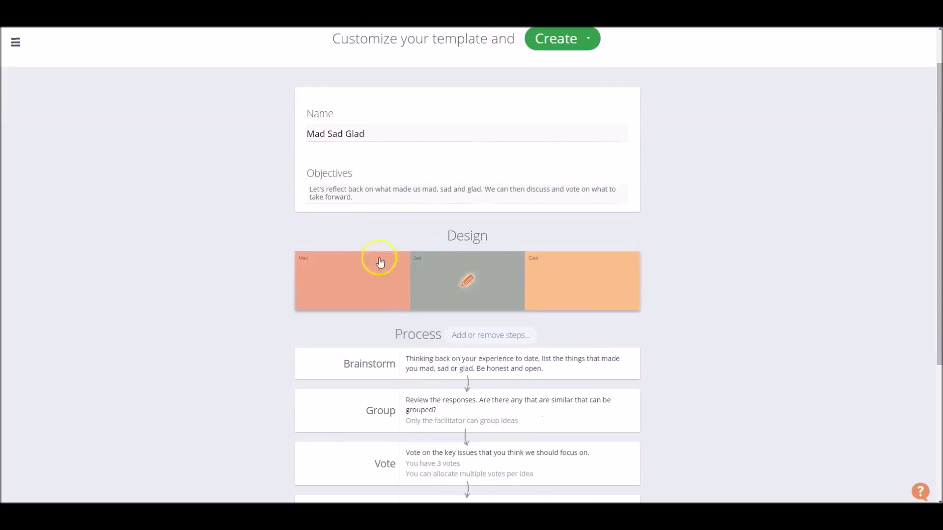
{"action": "scroll", "coordinate": [297, 257], "scroll_direction": "down", "scroll_amount": 3}
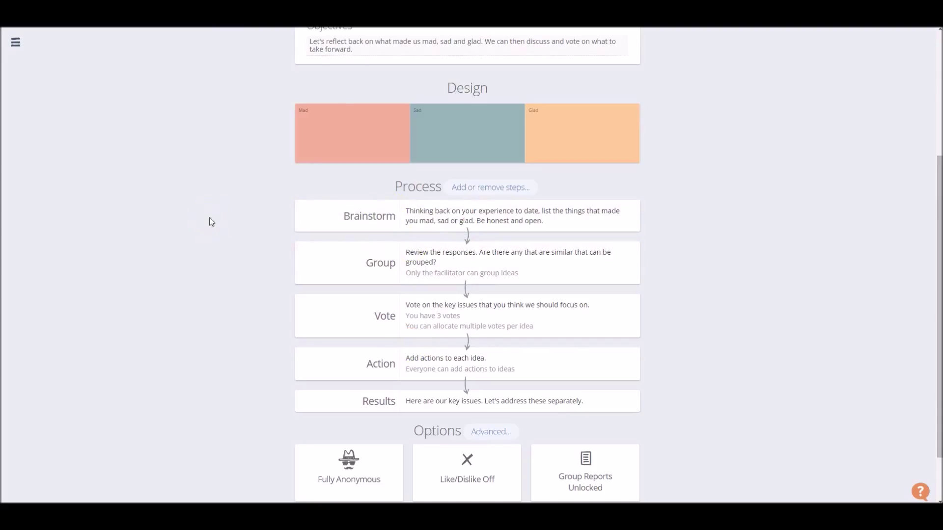
{"action": "left_click", "coordinate": [77, 105]}
{"action": "left_click", "coordinate": [55, 102]}
{"action": "left_click", "coordinate": [467, 215]}
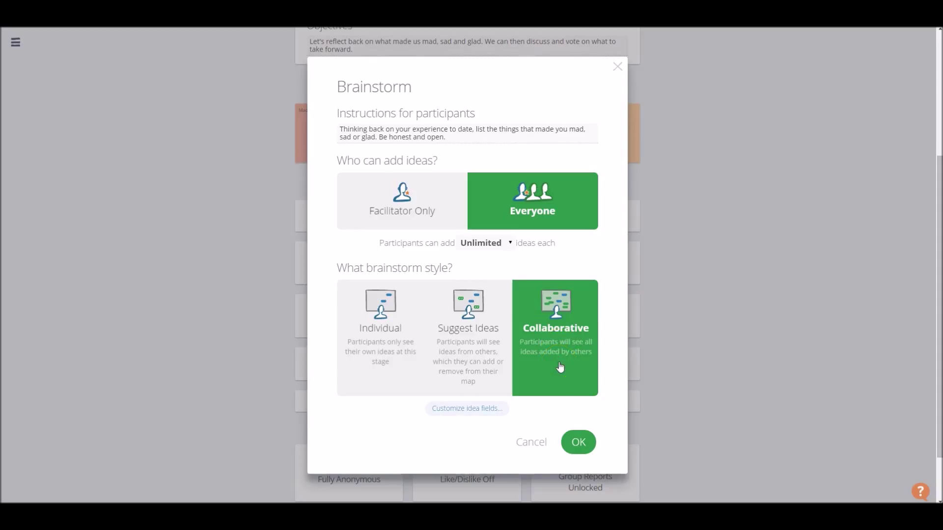
{"action": "left_click", "coordinate": [385, 335]}
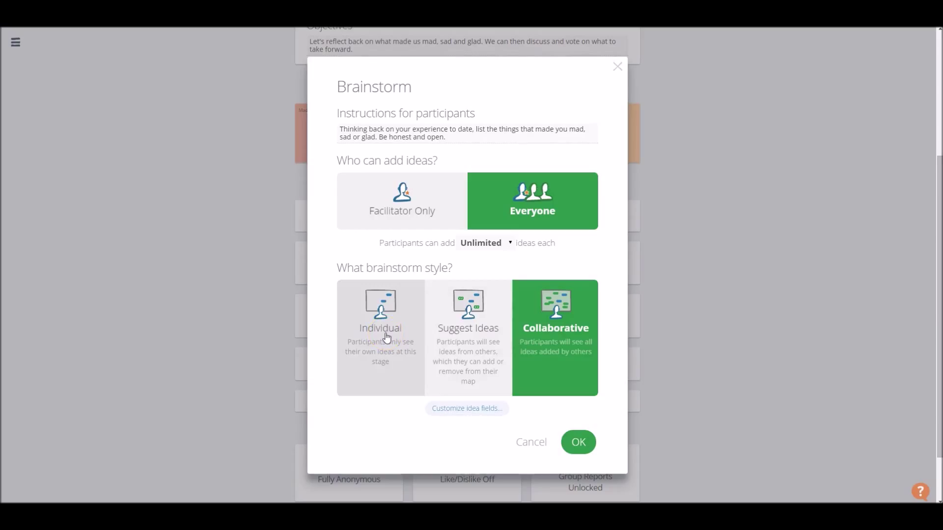
{"action": "left_click", "coordinate": [578, 442]}
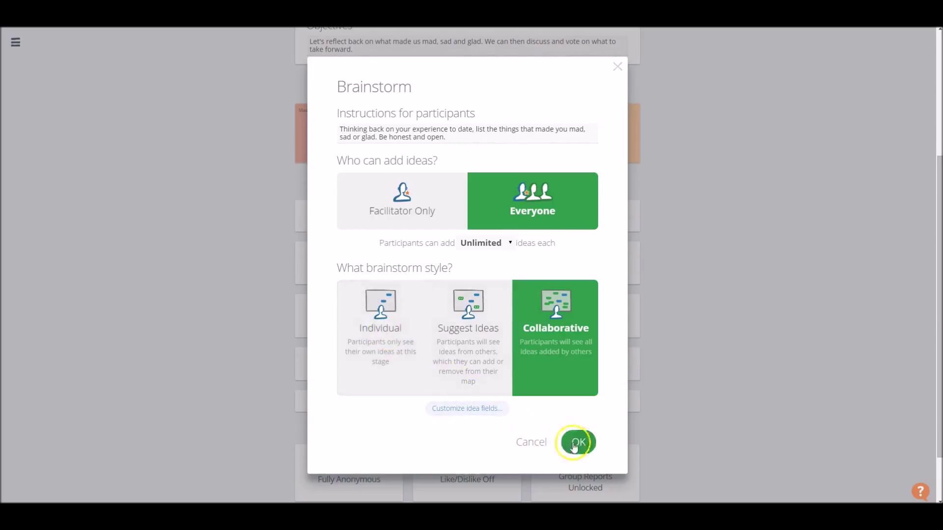
{"action": "left_click", "coordinate": [159, 219]}
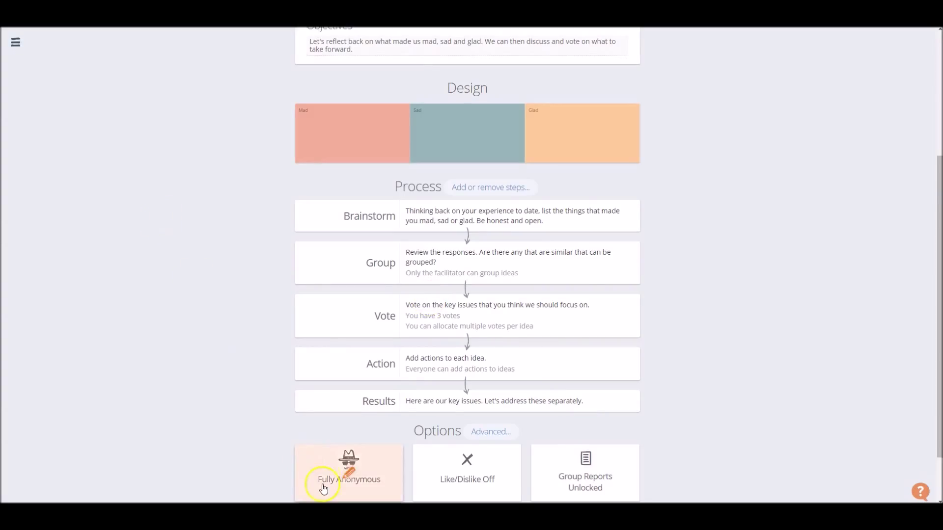
{"action": "scroll", "coordinate": [326, 472], "scroll_direction": "down", "scroll_amount": 2}
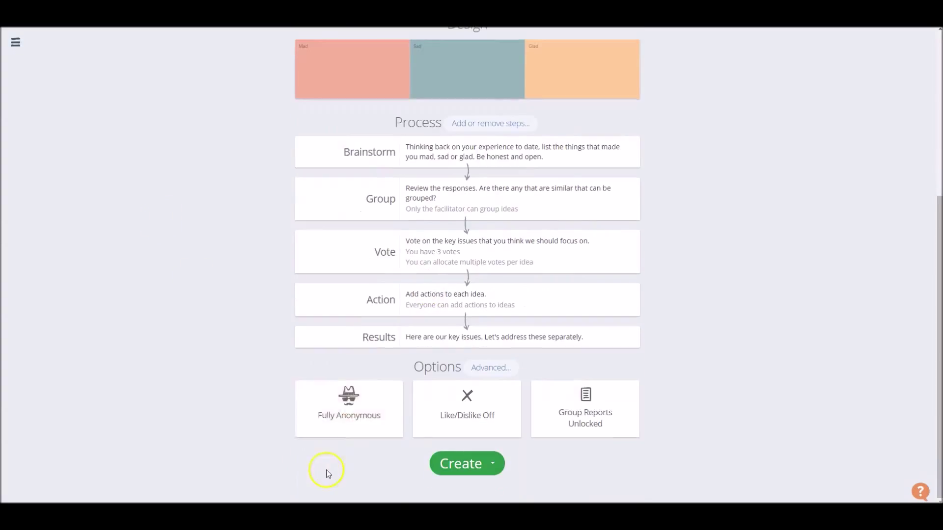
{"action": "left_click", "coordinate": [352, 418]}
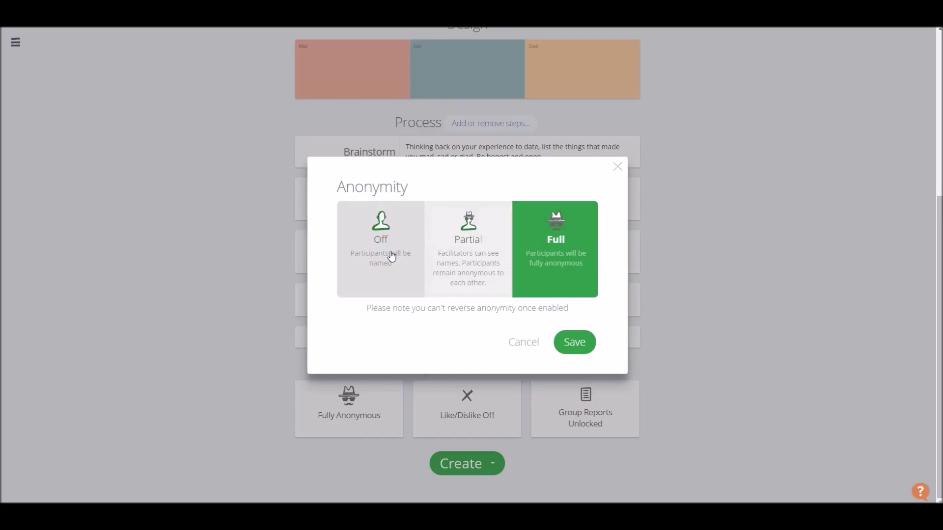
{"action": "left_click", "coordinate": [564, 341]}
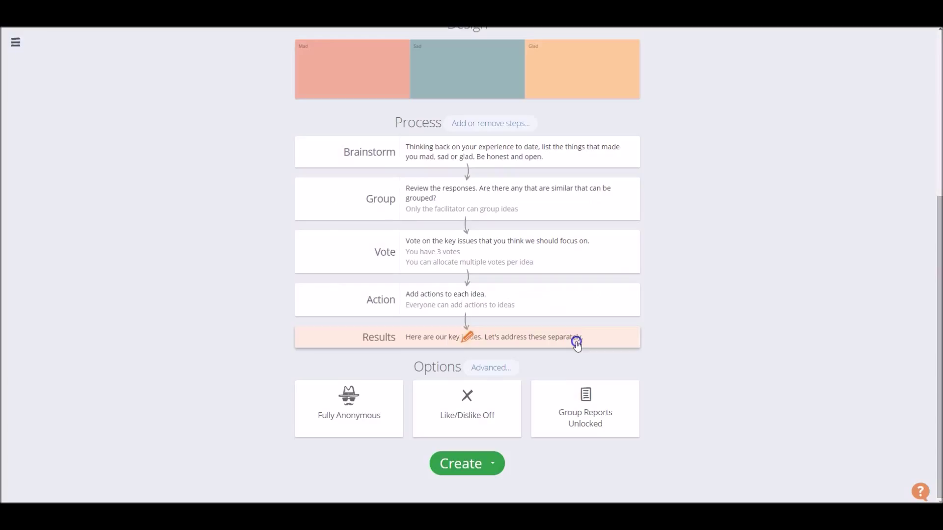
{"action": "left_click", "coordinate": [468, 253]}
{"action": "left_click", "coordinate": [449, 260]}
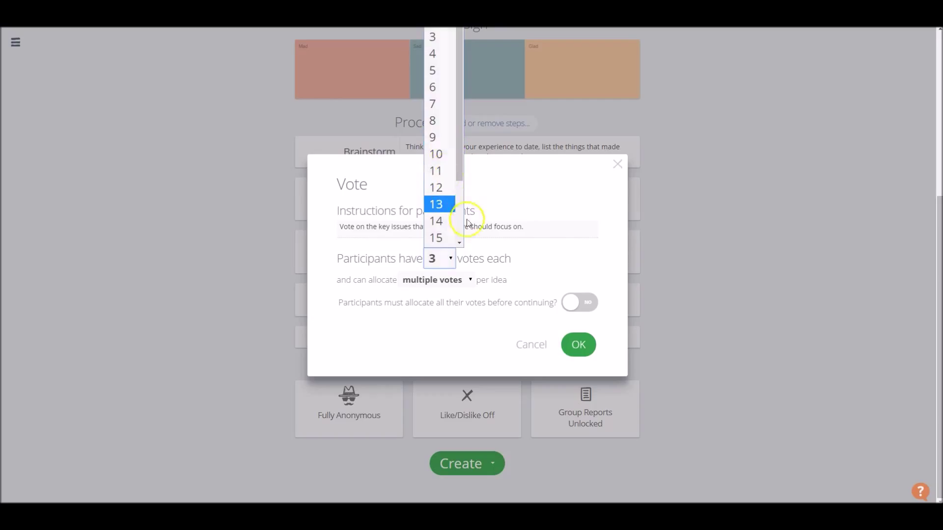
{"action": "left_click", "coordinate": [532, 259]}
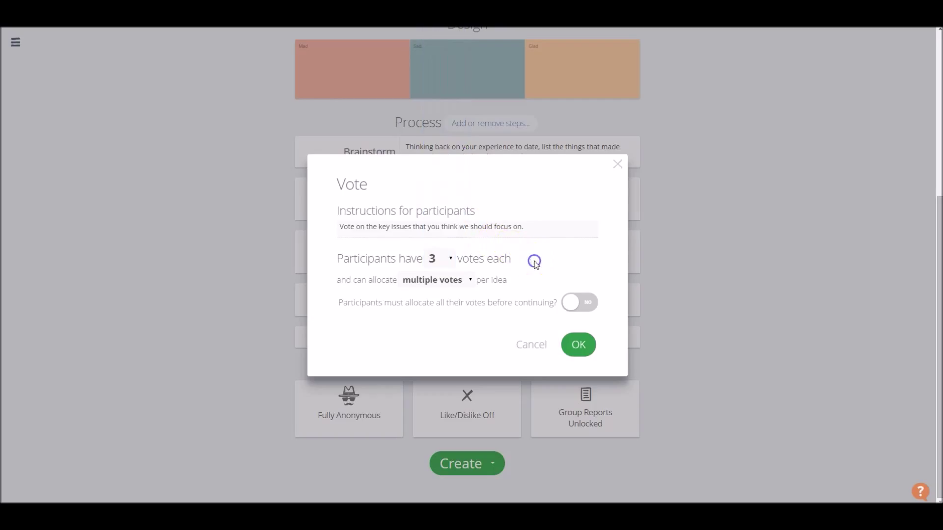
{"action": "left_click", "coordinate": [578, 346]}
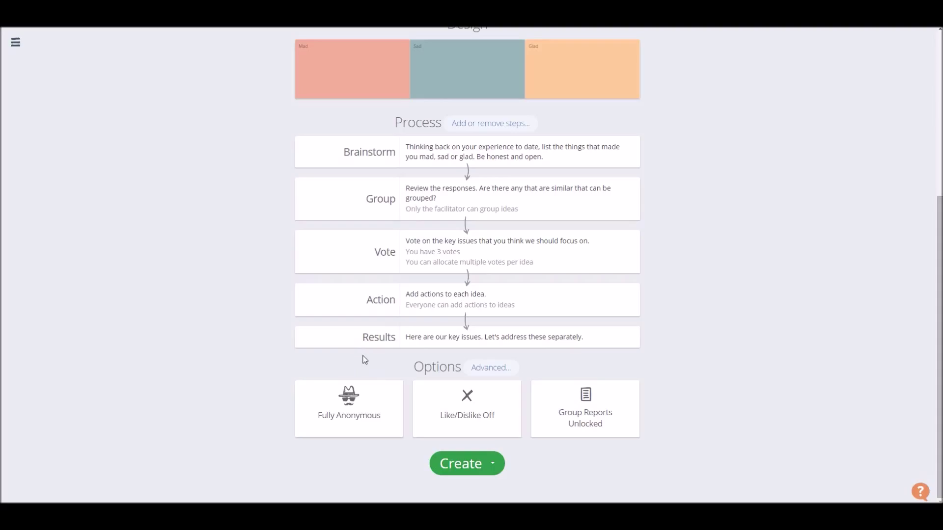
{"action": "left_click", "coordinate": [465, 464]}
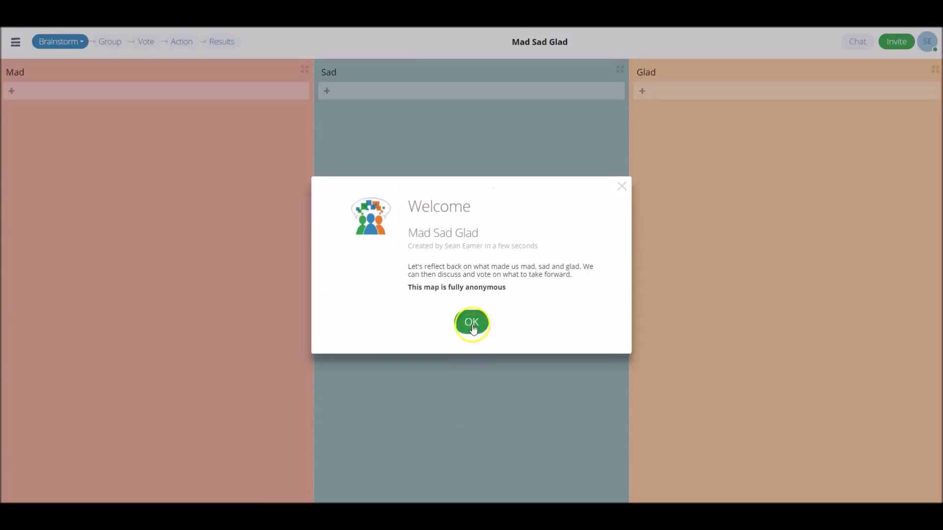
- Dismiss the welcome message and review the invite options' Map ID and shareable link
{"action": "left_click", "coordinate": [472, 324]}
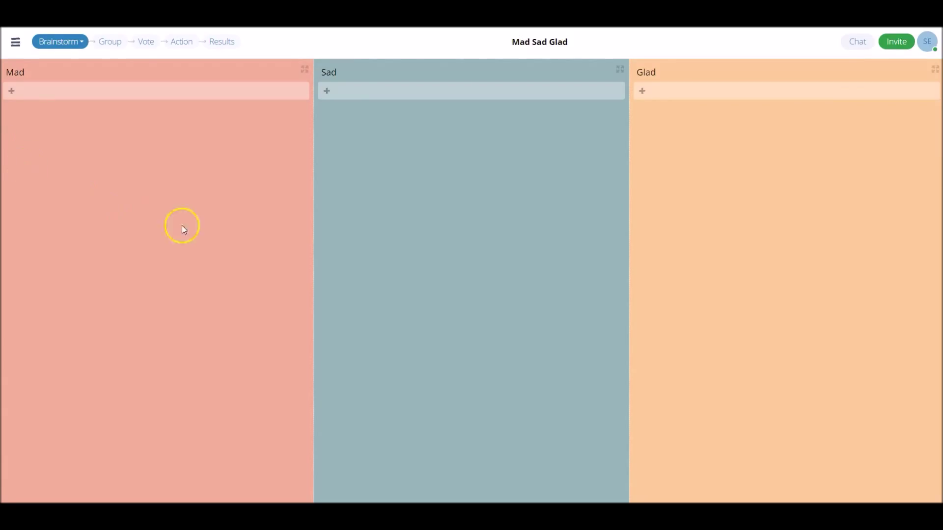
{"action": "left_click", "coordinate": [896, 44]}
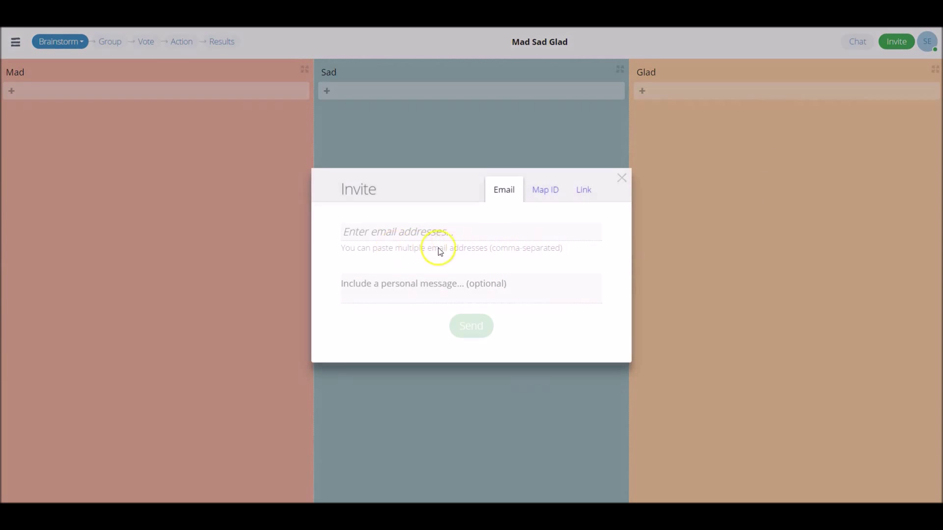
{"action": "left_click", "coordinate": [545, 191]}
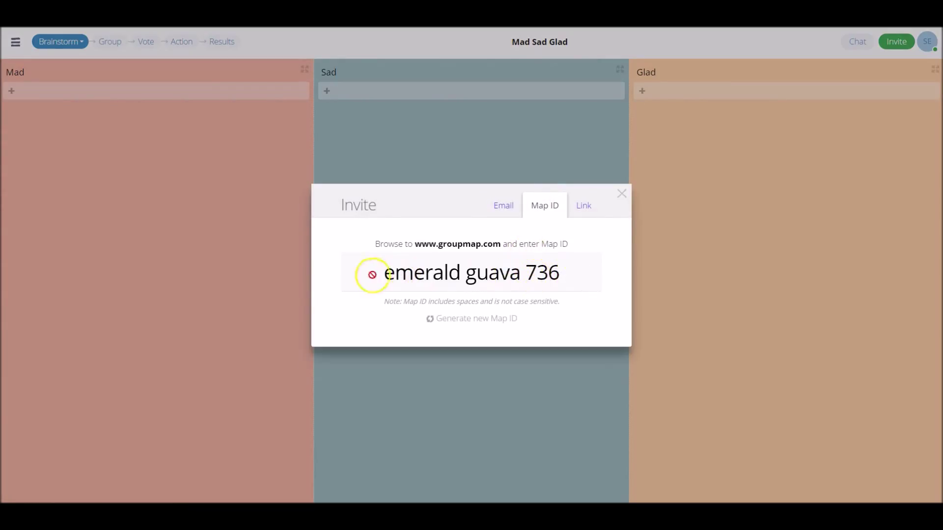
{"action": "left_click", "coordinate": [584, 206]}
{"action": "left_click_drag", "start_coordinate": [358, 290], "coordinate": [593, 246]}
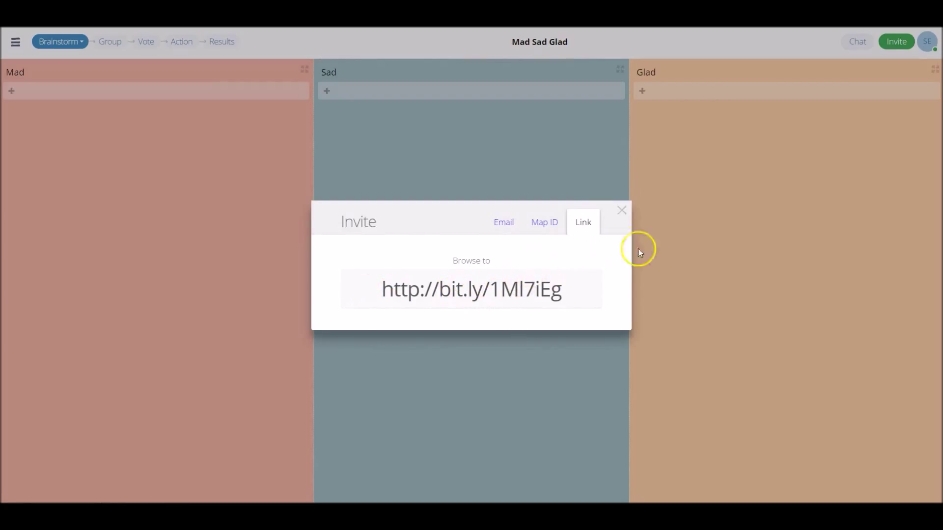
{"action": "left_click", "coordinate": [703, 266]}
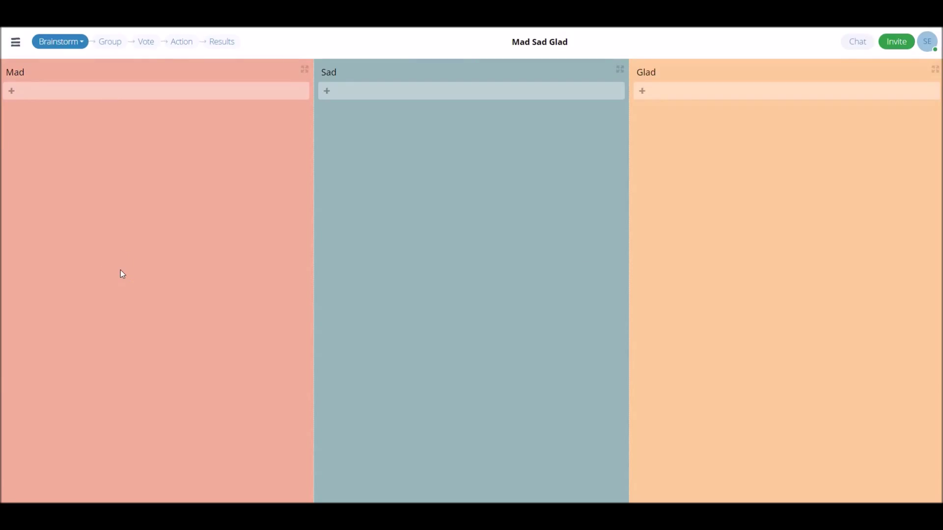
{"action": "left_click", "coordinate": [15, 42]}
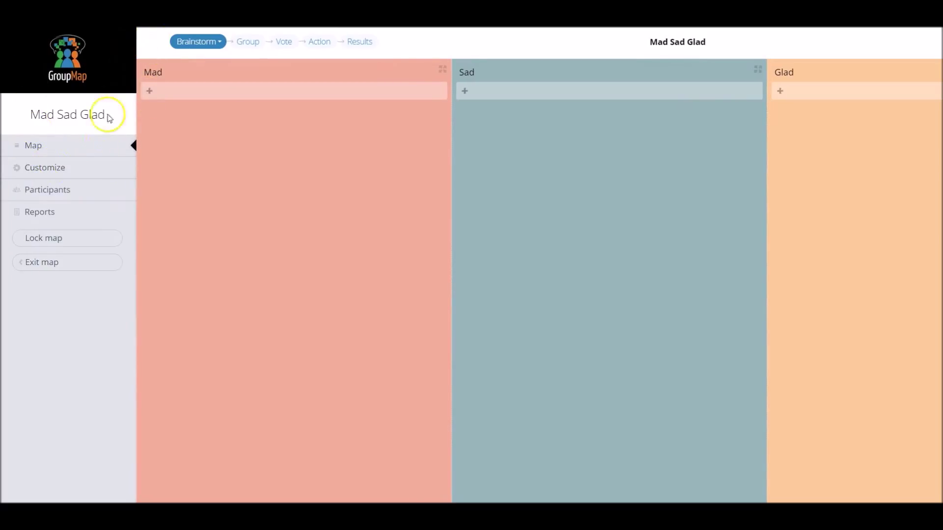
{"action": "left_click", "coordinate": [92, 172]}
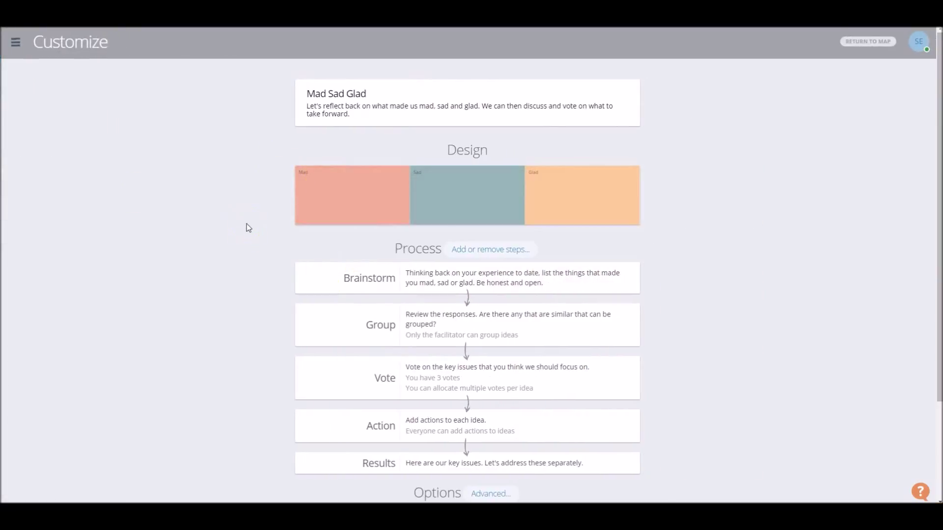
{"action": "scroll", "coordinate": [246, 222], "scroll_direction": "down", "scroll_amount": 3}
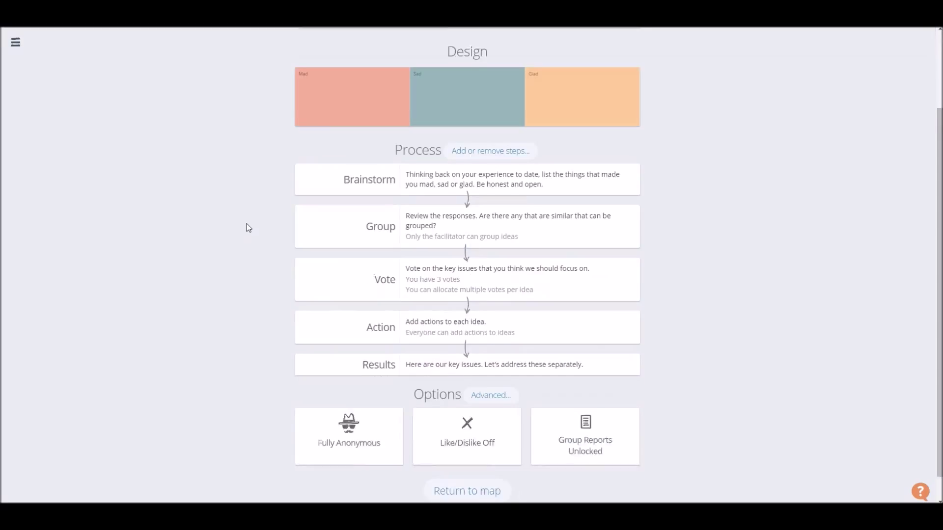
{"action": "left_click", "coordinate": [479, 464]}
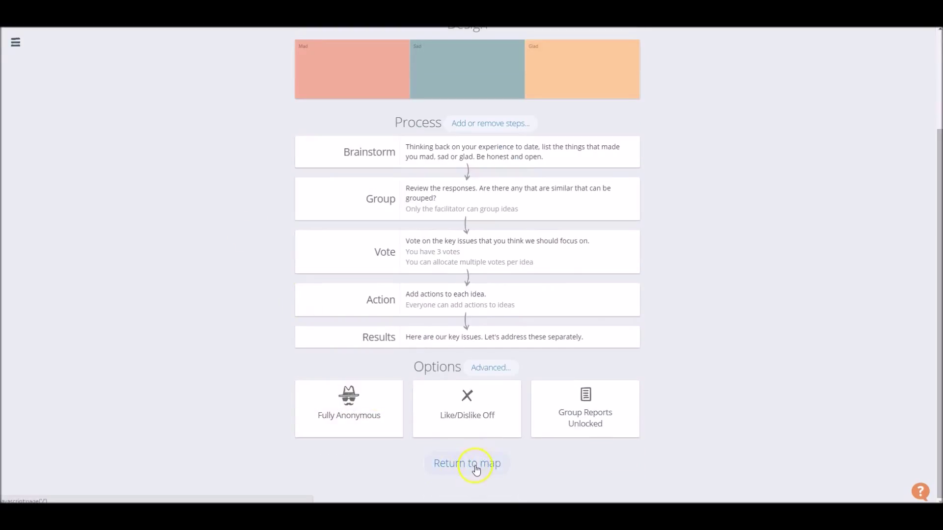
{"action": "left_click", "coordinate": [479, 464]}
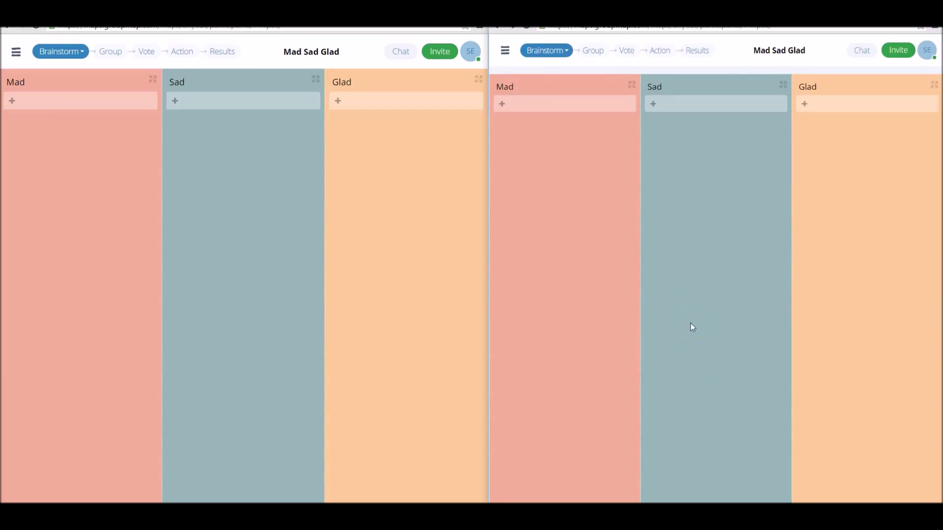
- Add 'This' and 'This and that' to Mad, then type 'This that and the other'
{"action": "left_click", "coordinate": [502, 103]}
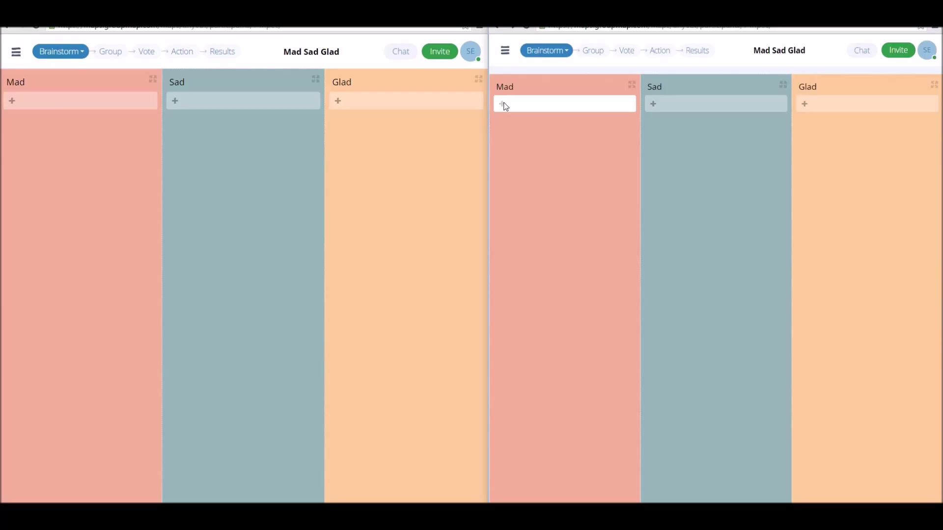
{"action": "type", "text": "This"}
{"action": "key", "text": "Return"}
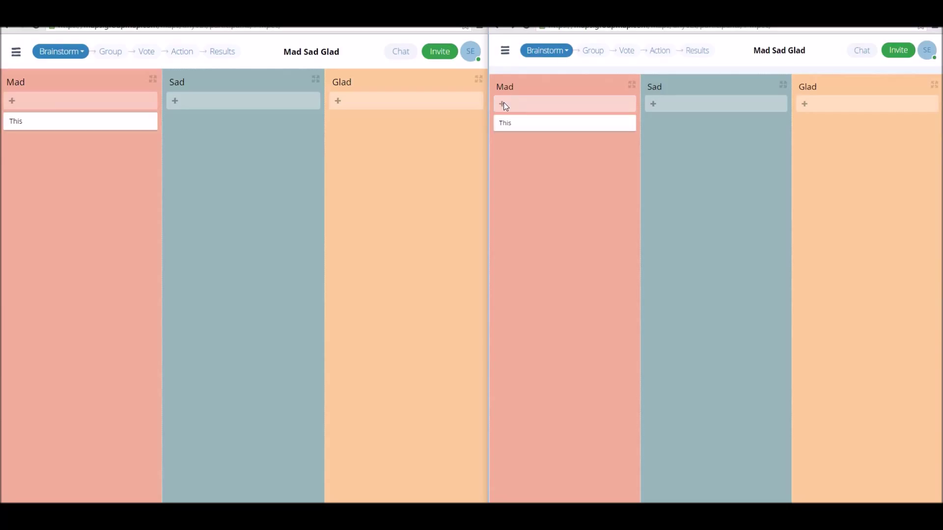
{"action": "left_click", "coordinate": [506, 106]}
{"action": "type", "text": "Thi"}
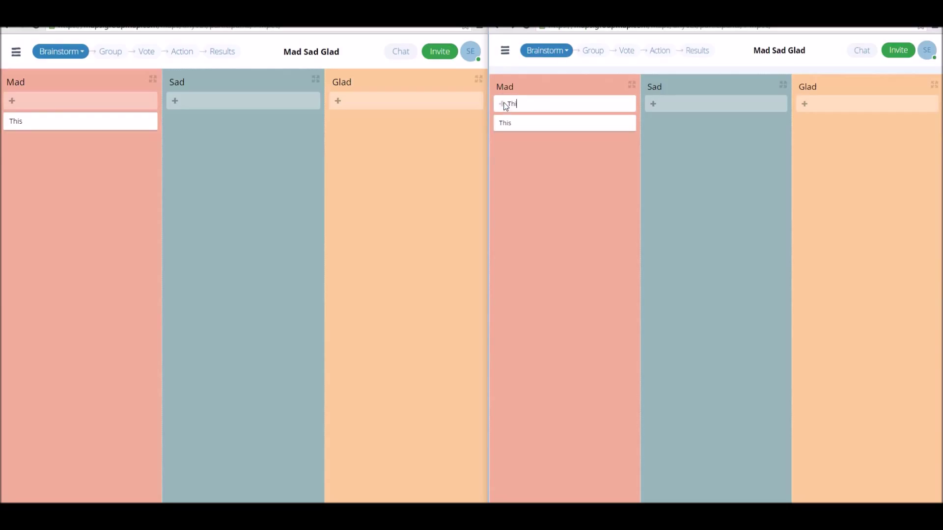
{"action": "type", "text": "s and that"}
{"action": "key", "text": "Return"}
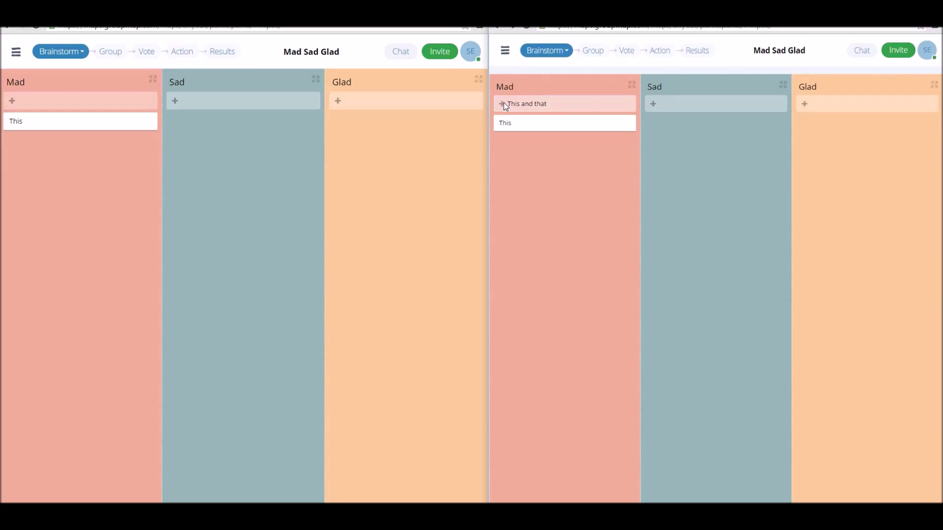
{"action": "type", "text": "This that an"}
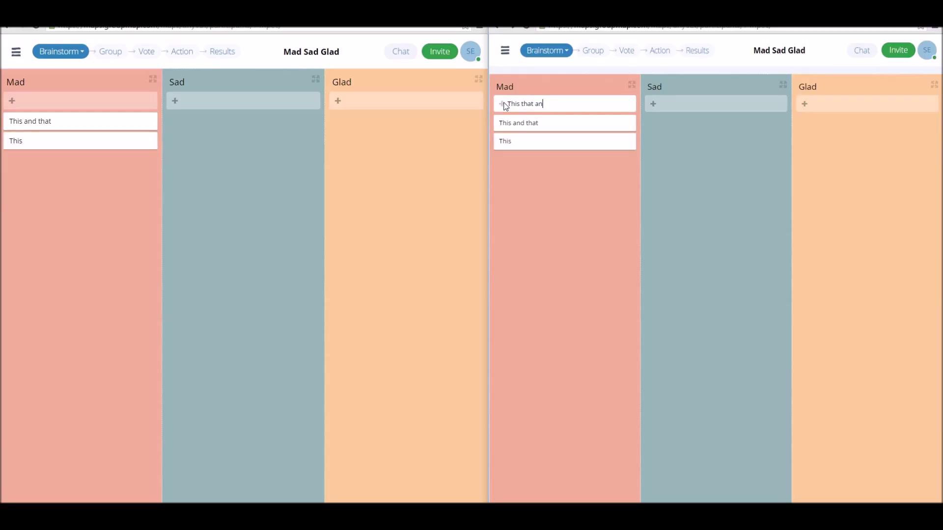
{"action": "type", "text": "d the other"}
- Submit 'This that and the other' to Mad, then try adding a description and image to 'This'
{"action": "key", "text": "Return"}
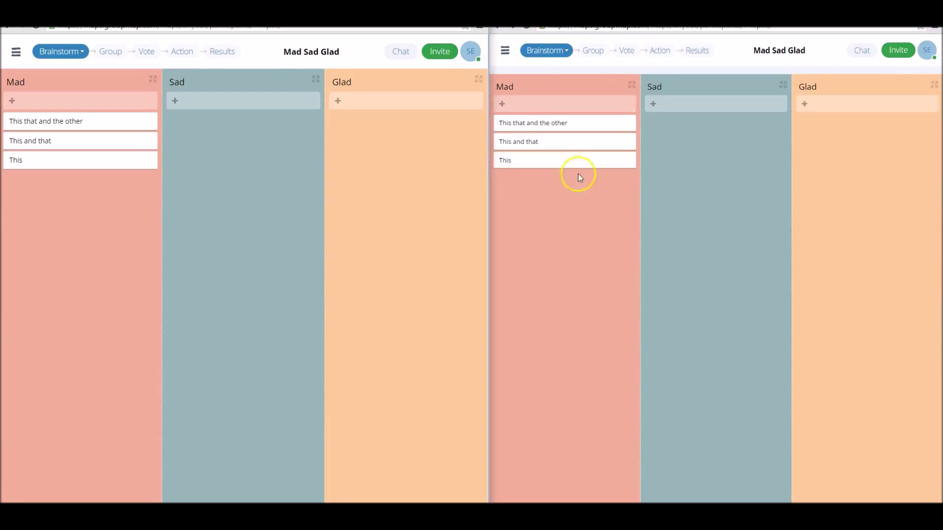
{"action": "left_click", "coordinate": [578, 162]}
{"action": "left_click", "coordinate": [633, 238]}
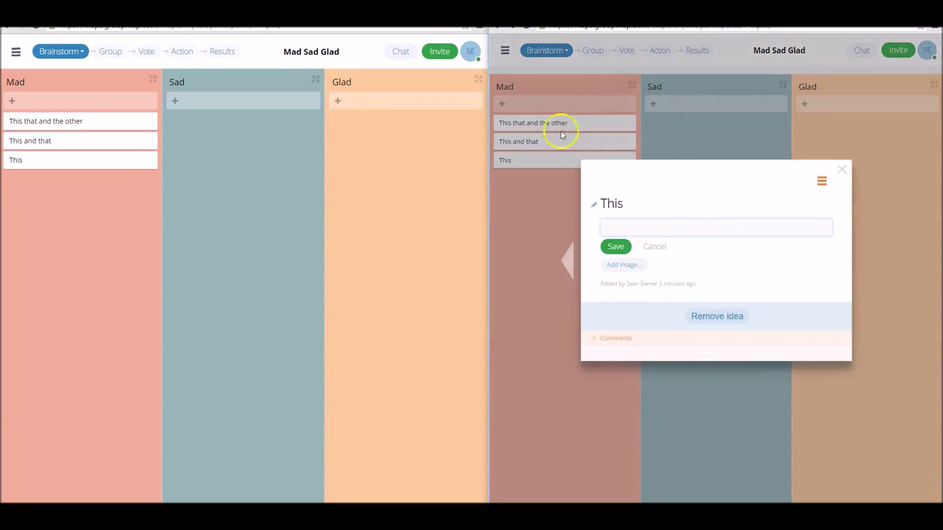
{"action": "left_click", "coordinate": [627, 266]}
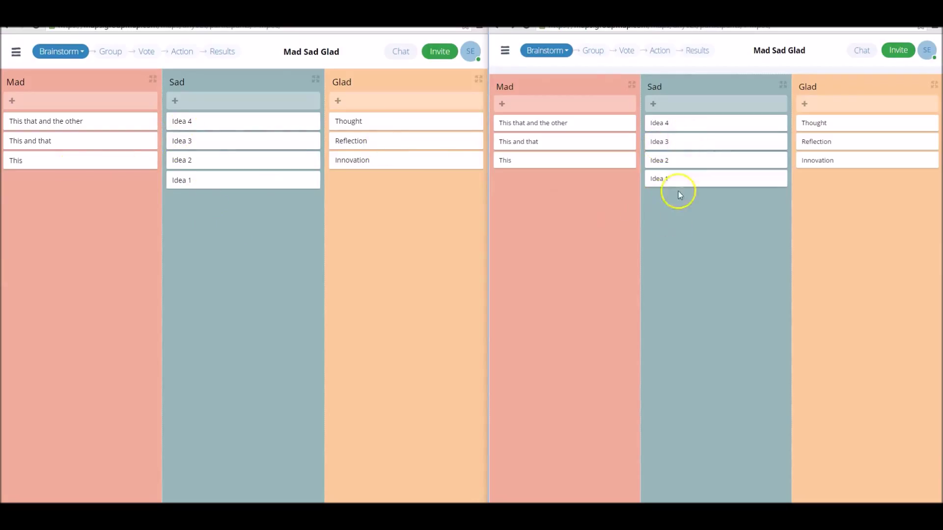
- Switch both windows to the Group stage, group Thought with Reflection, then remove Reflection
{"action": "left_click", "coordinate": [109, 51]}
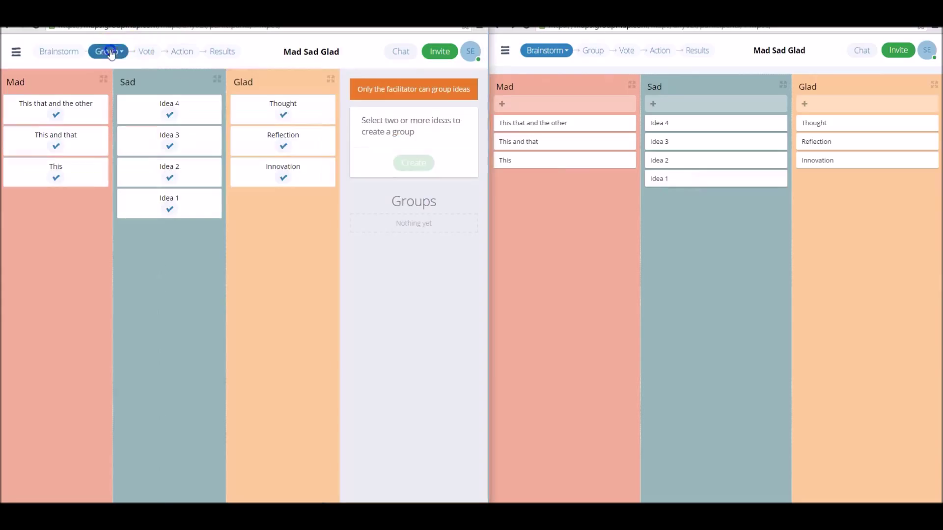
{"action": "left_click", "coordinate": [593, 50]}
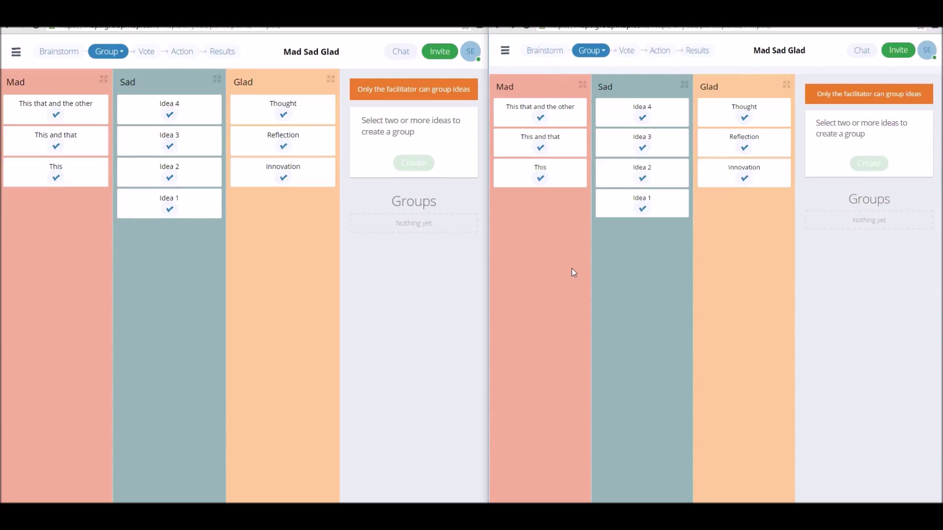
{"action": "left_click", "coordinate": [744, 117]}
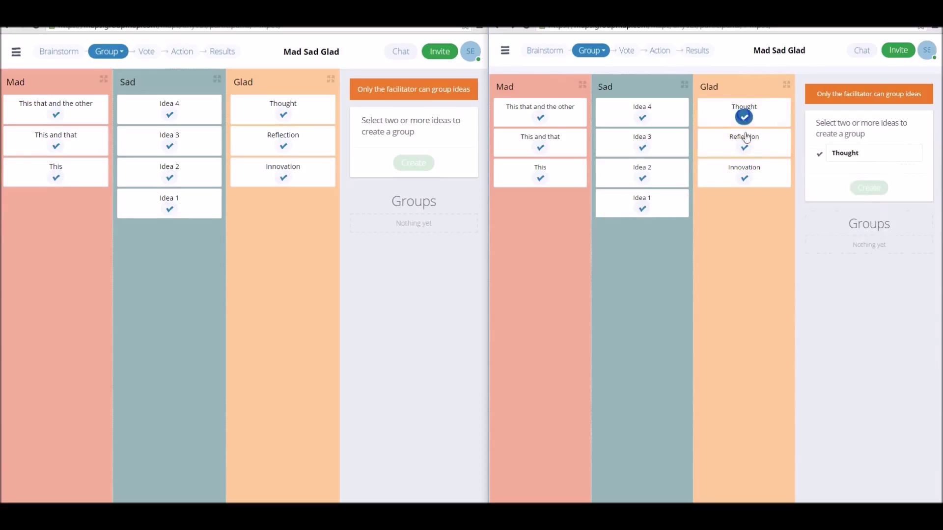
{"action": "left_click", "coordinate": [744, 145]}
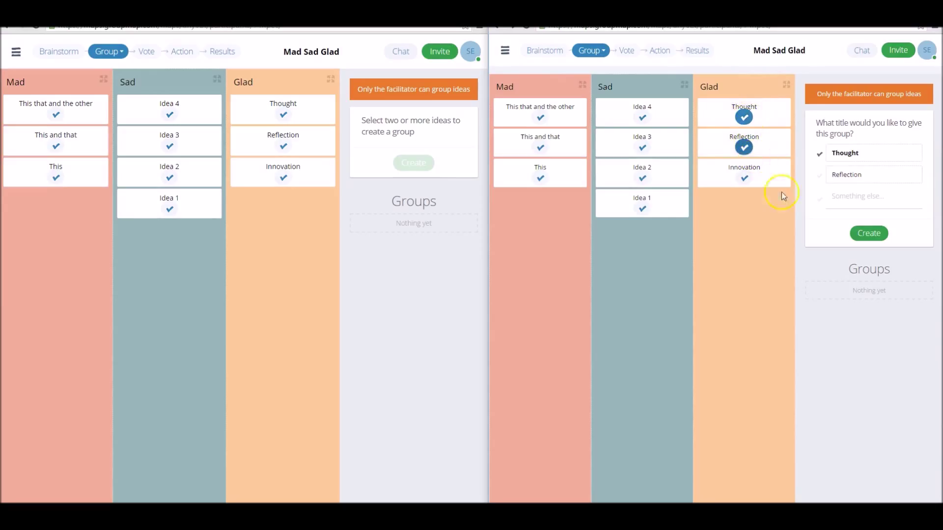
{"action": "left_click", "coordinate": [870, 235]}
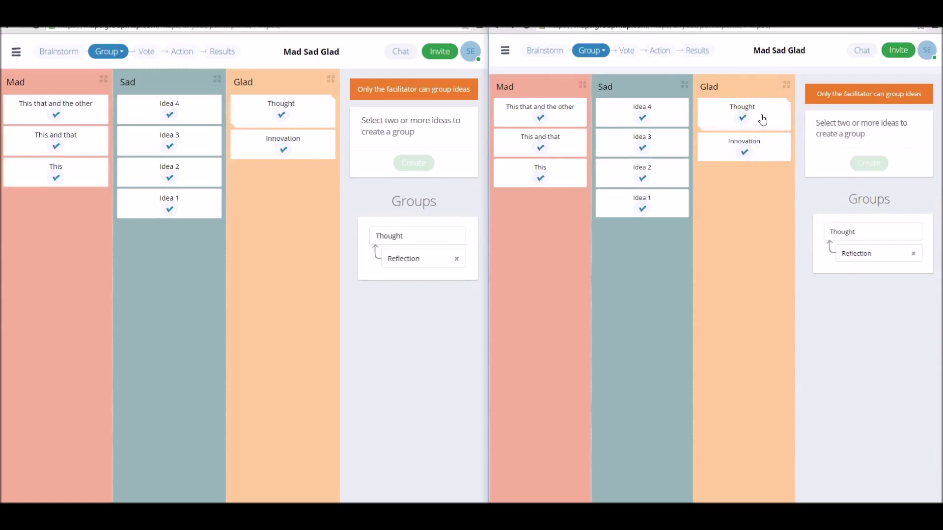
{"action": "left_click", "coordinate": [914, 254]}
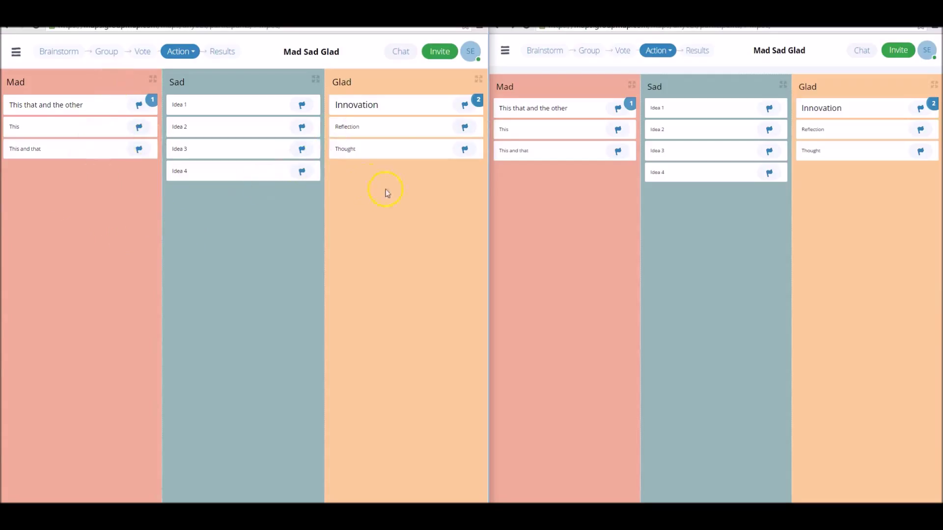
- Give Idea 4 the action 'Complete task.' with an owner, due 11 November 2015, then advance to Results
{"action": "left_click", "coordinate": [207, 175]}
{"action": "left_click", "coordinate": [237, 290]}
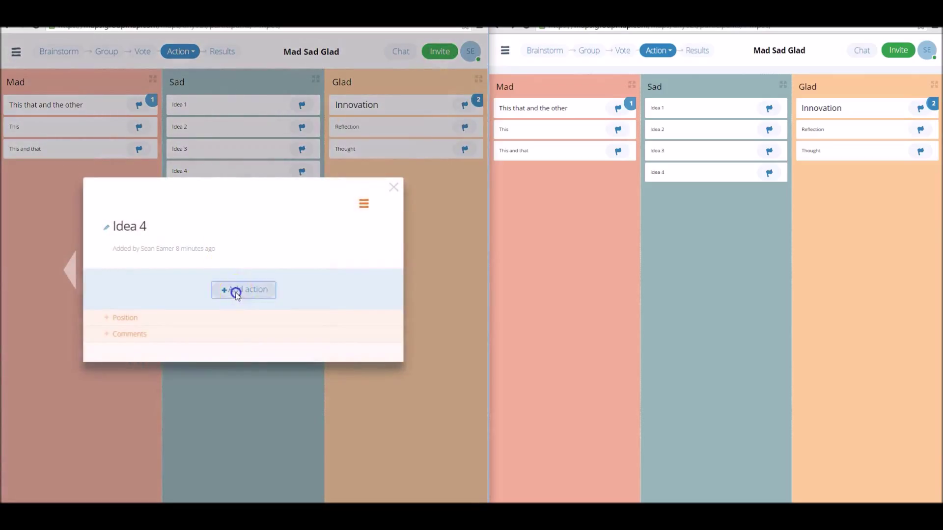
{"action": "type", "text": "C"}
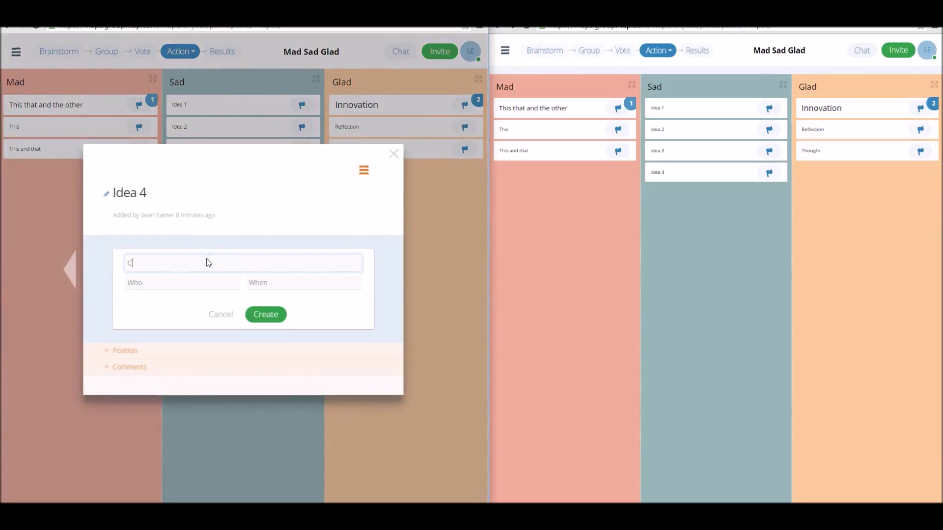
{"action": "type", "text": "omplete task."}
{"action": "left_click", "coordinate": [170, 284]}
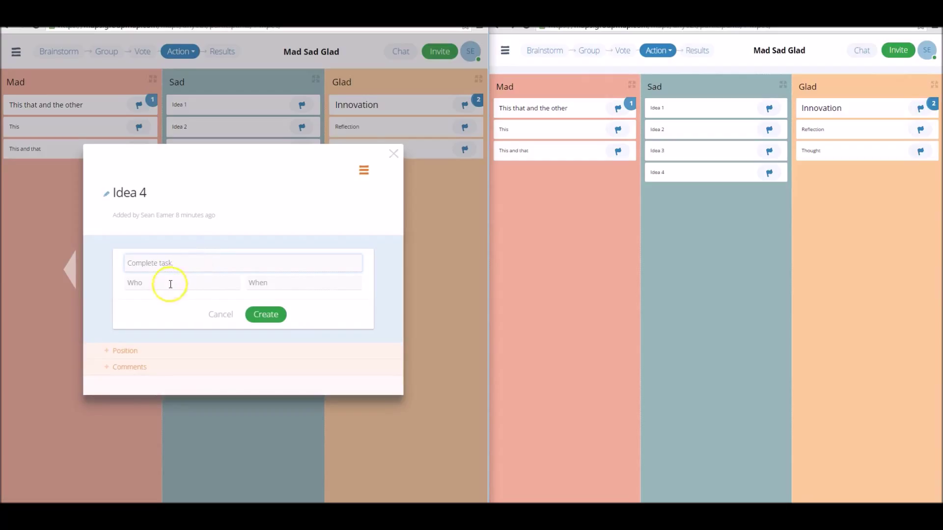
{"action": "type", "text": "Johm"}
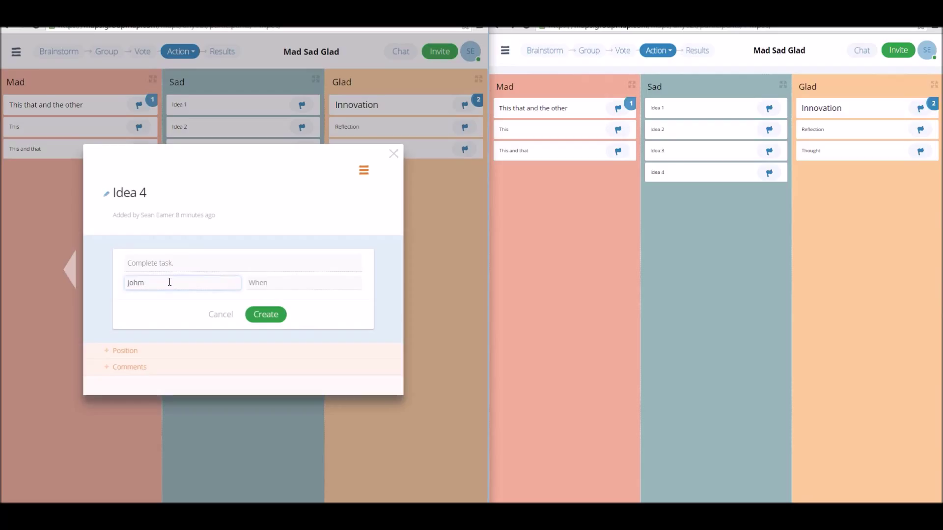
{"action": "left_click", "coordinate": [273, 282]}
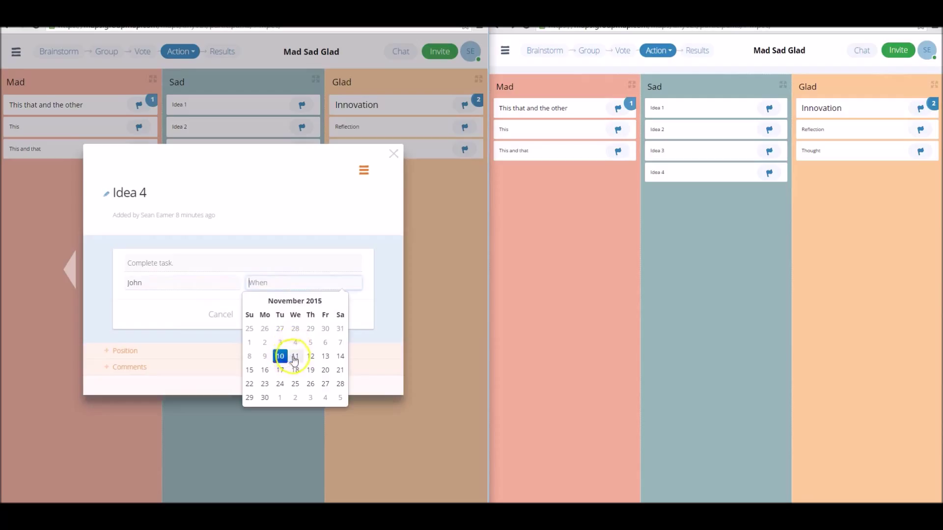
{"action": "left_click", "coordinate": [293, 356]}
{"action": "left_click", "coordinate": [268, 314]}
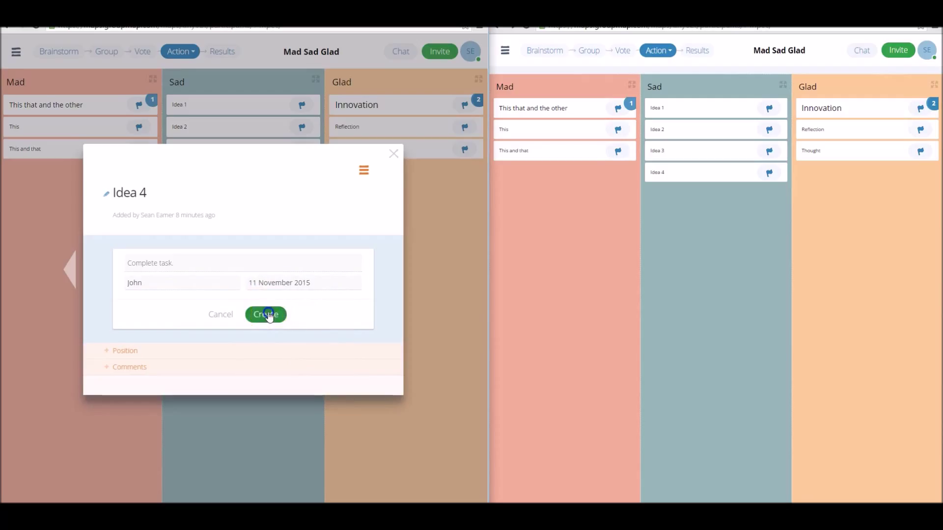
{"action": "left_click", "coordinate": [432, 277]}
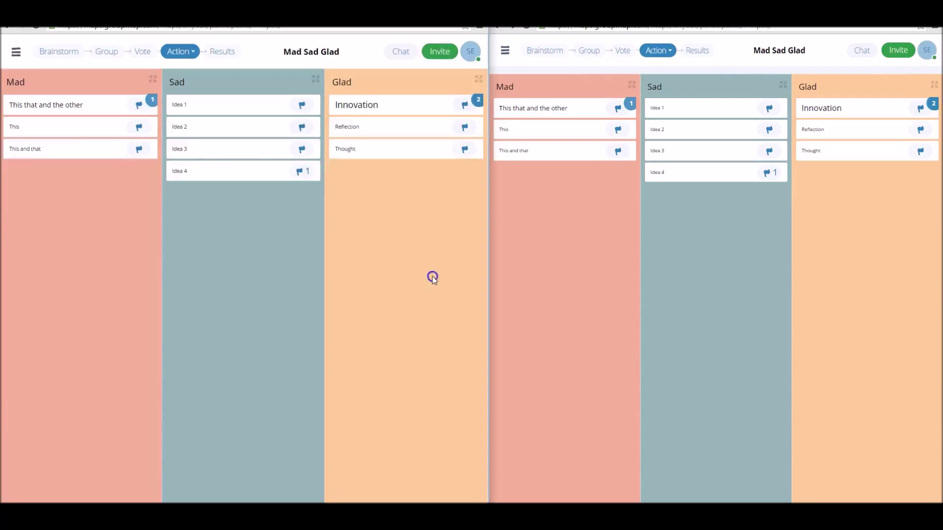
{"action": "left_click", "coordinate": [222, 51]}
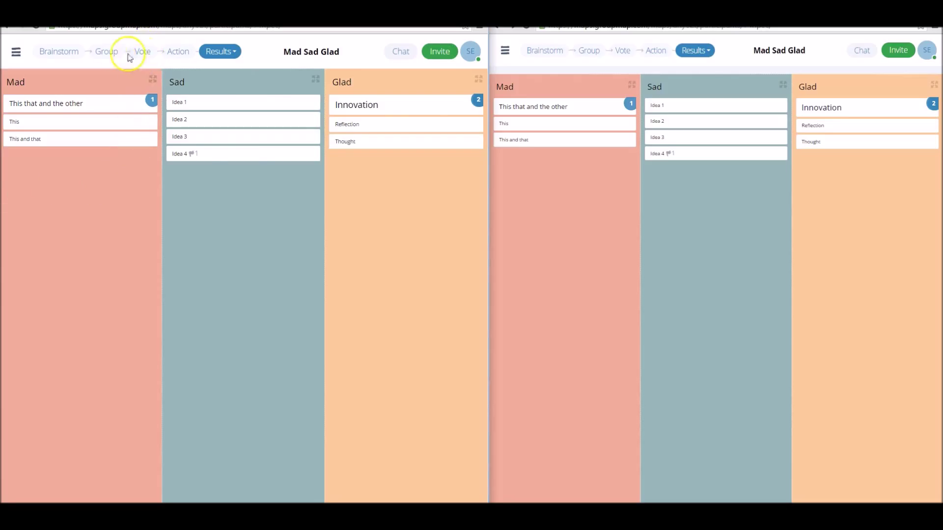
- Glance back at the Group stage, return to Results, and open the map's side menu
{"action": "left_click", "coordinate": [108, 51]}
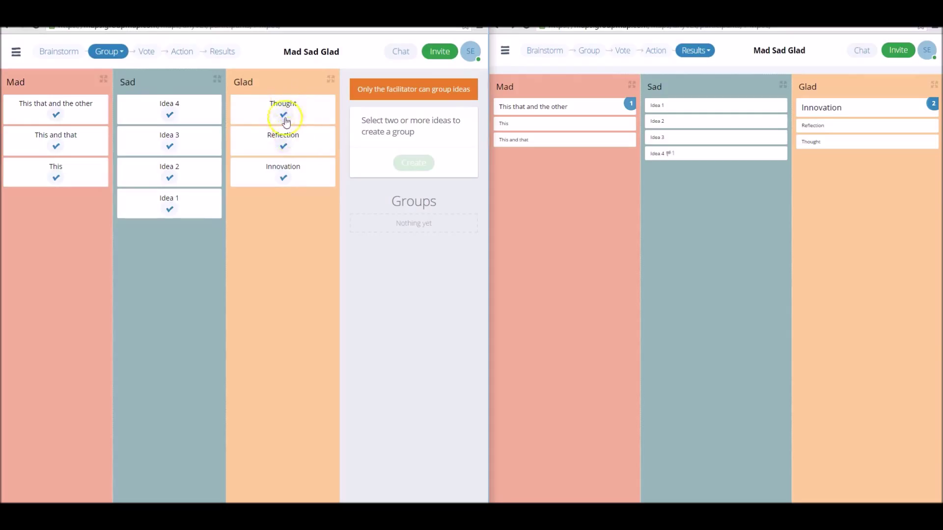
{"action": "left_click", "coordinate": [219, 52]}
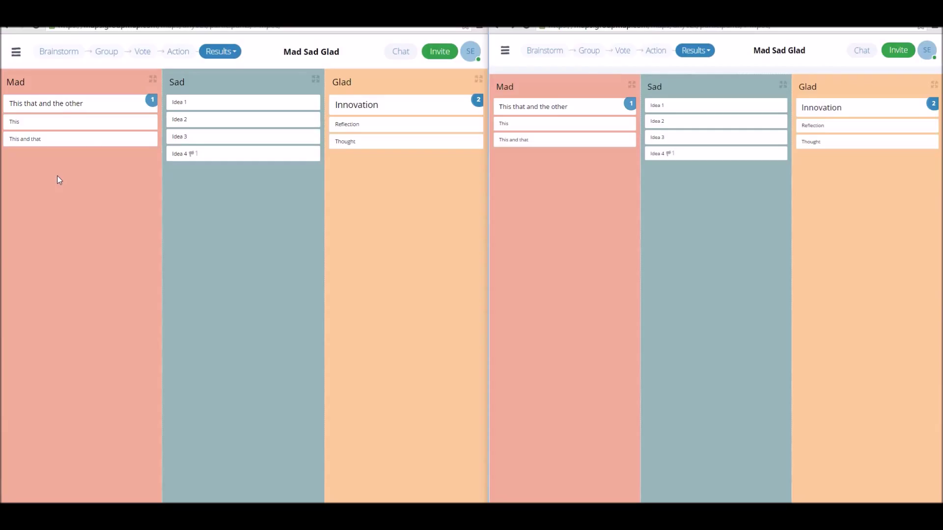
{"action": "left_click", "coordinate": [16, 58]}
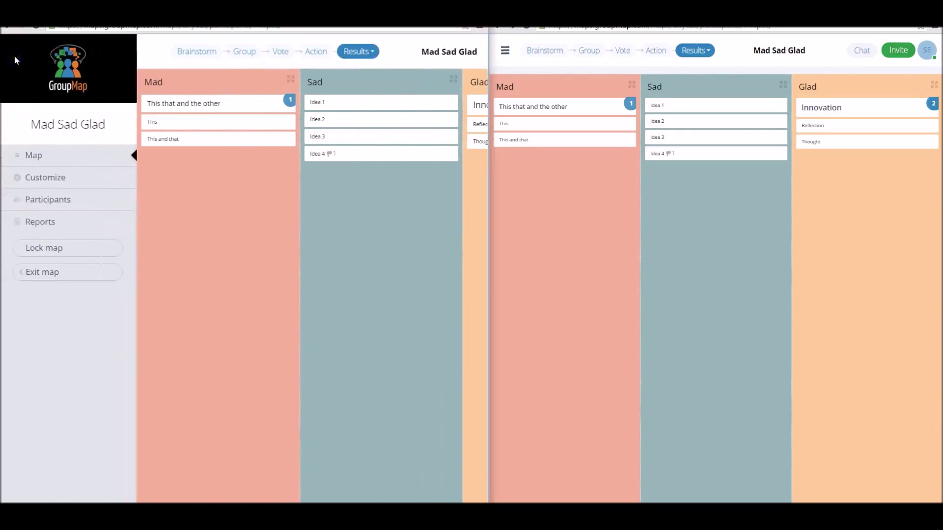
- Review the Ideas, Participants and My Report tabs in Reports, ending on the Map summary
{"action": "left_click", "coordinate": [50, 224]}
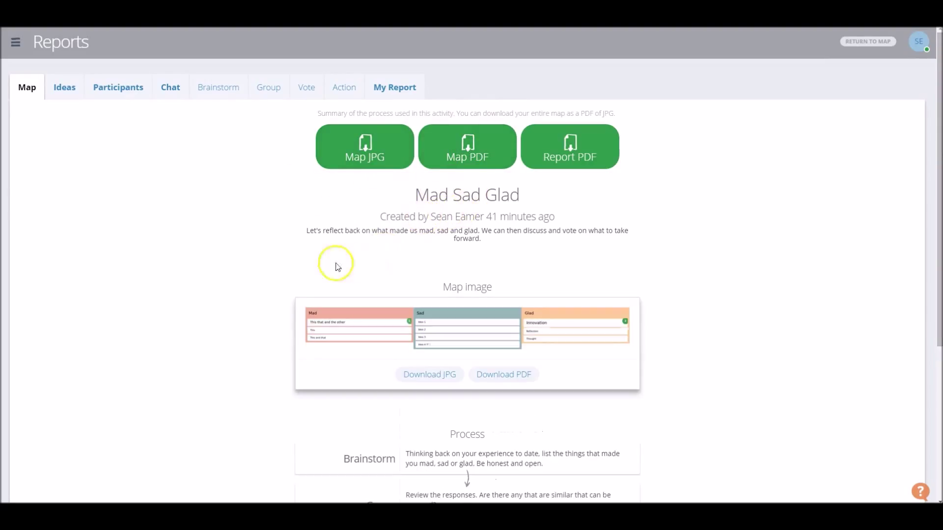
{"action": "left_click", "coordinate": [62, 90]}
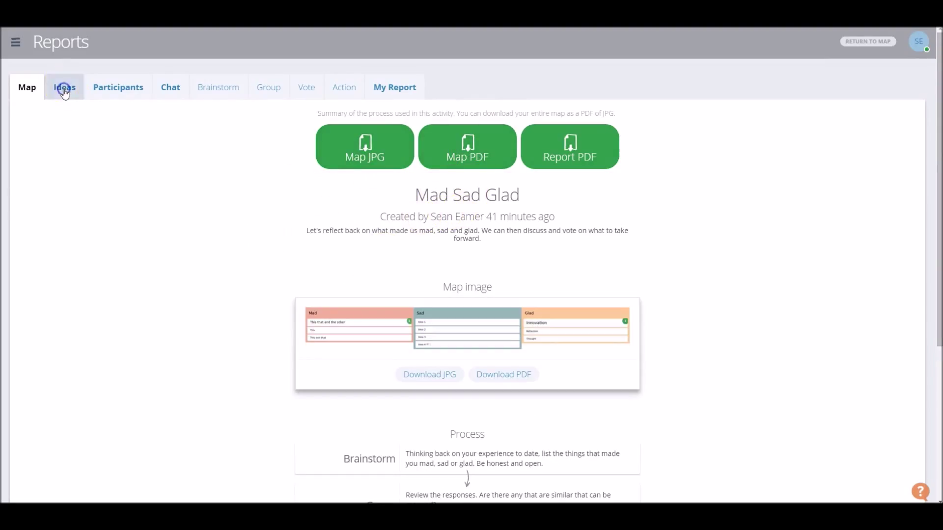
{"action": "left_click", "coordinate": [118, 92]}
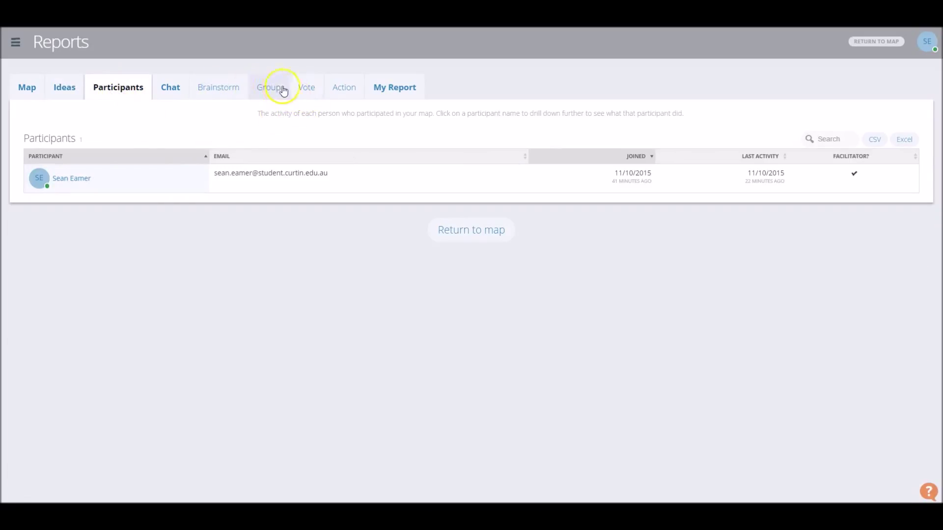
{"action": "left_click", "coordinate": [376, 89]}
{"action": "scroll", "coordinate": [403, 272], "scroll_direction": "down", "scroll_amount": 5}
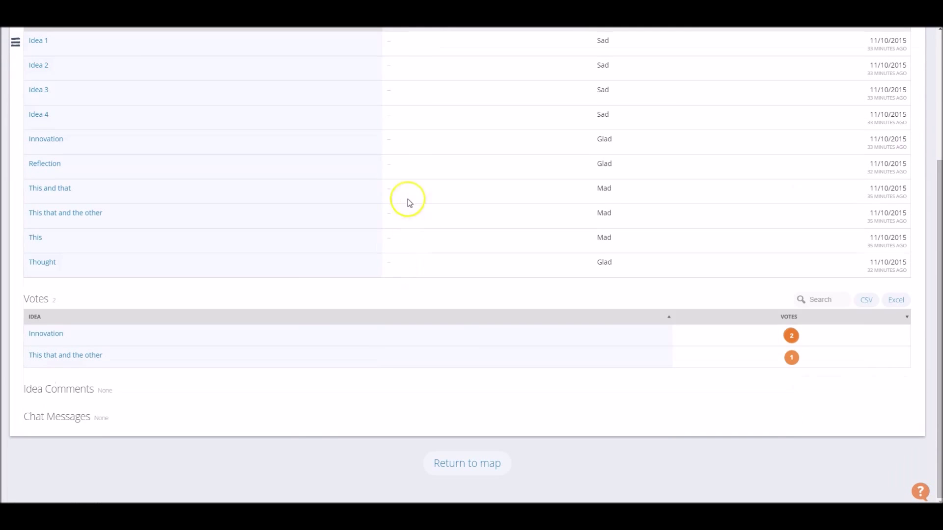
{"action": "scroll", "coordinate": [385, 326], "scroll_direction": "up", "scroll_amount": 5}
{"action": "left_click", "coordinate": [27, 87]}
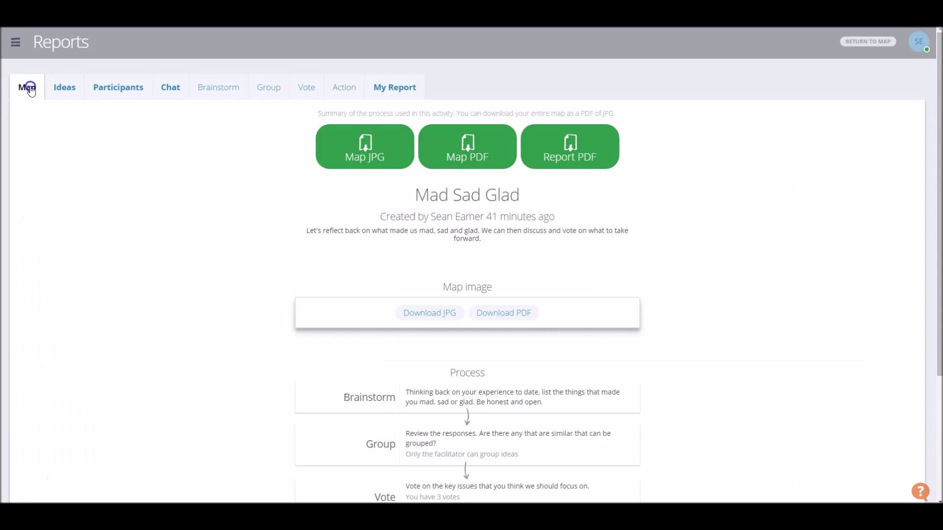
- Lock the map with Lock now, then leave it for the maps gallery
{"action": "left_click", "coordinate": [15, 42]}
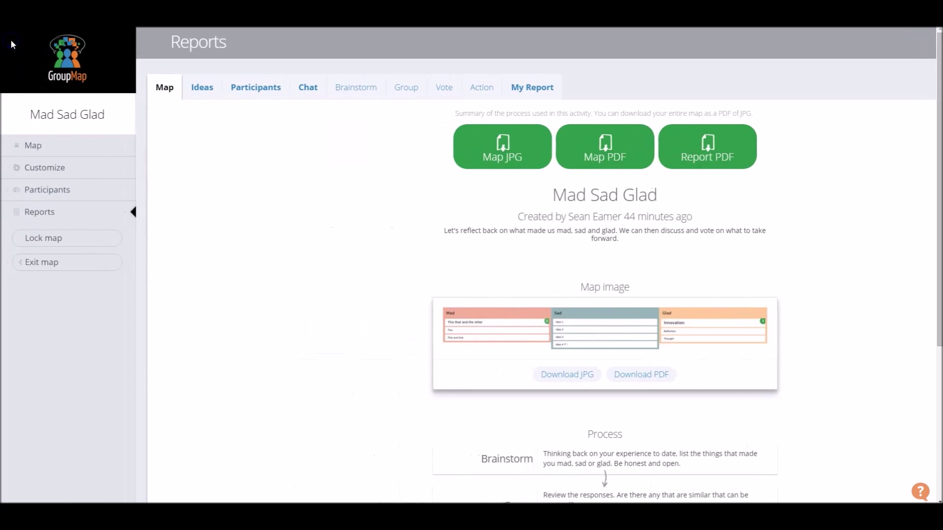
{"action": "left_click", "coordinate": [48, 238]}
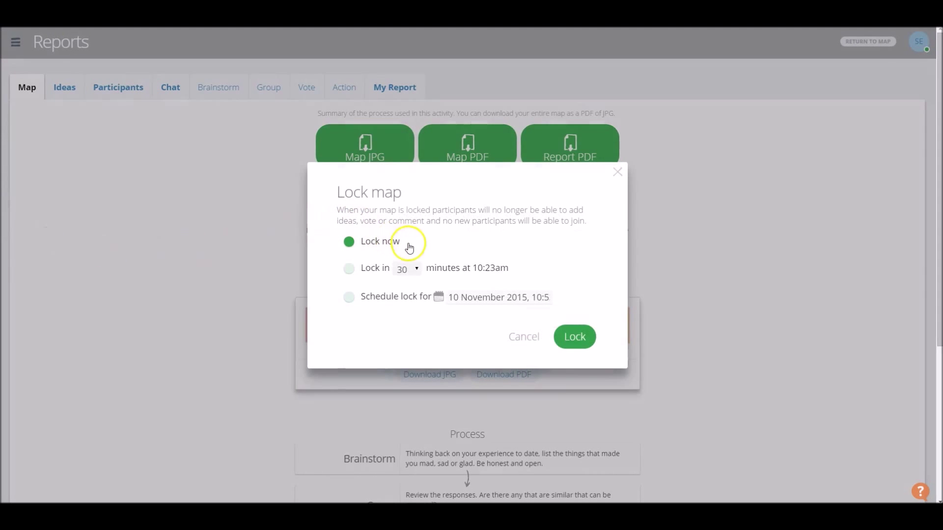
{"action": "left_click", "coordinate": [573, 336]}
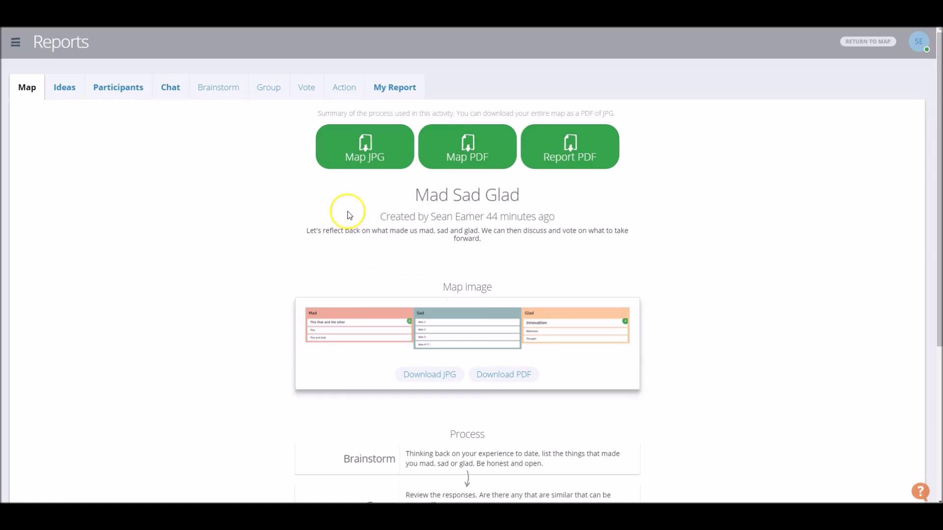
{"action": "left_click", "coordinate": [16, 42]}
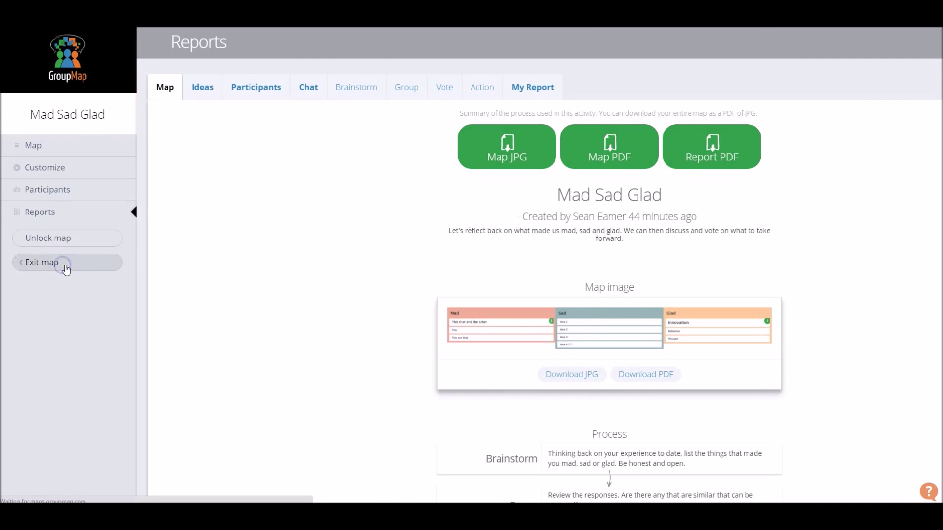
{"action": "left_click", "coordinate": [98, 265]}
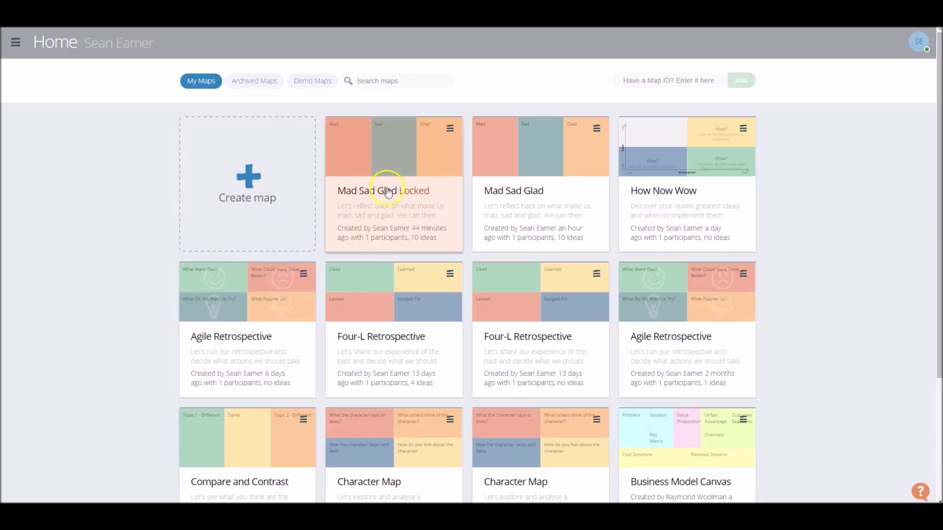
- Open the Locked Mad Sad Glad card in My Maps
{"action": "left_click", "coordinate": [379, 195]}
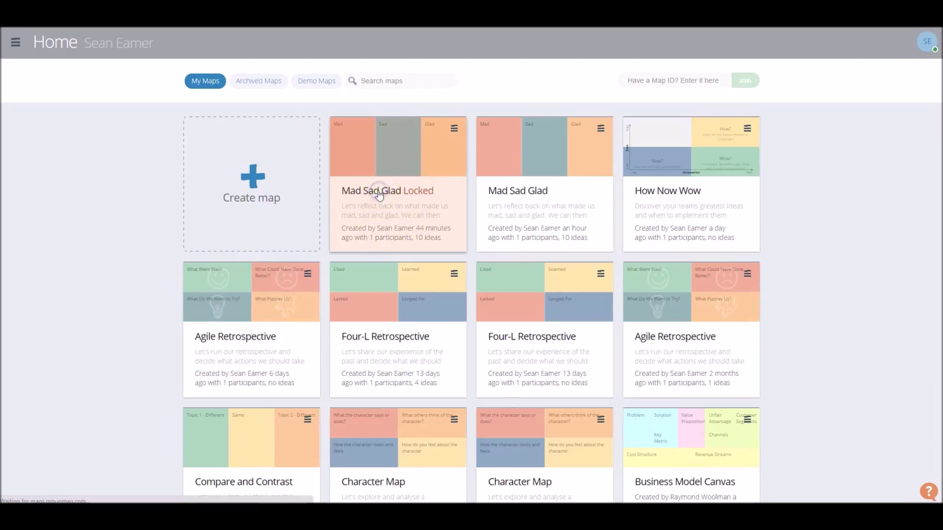